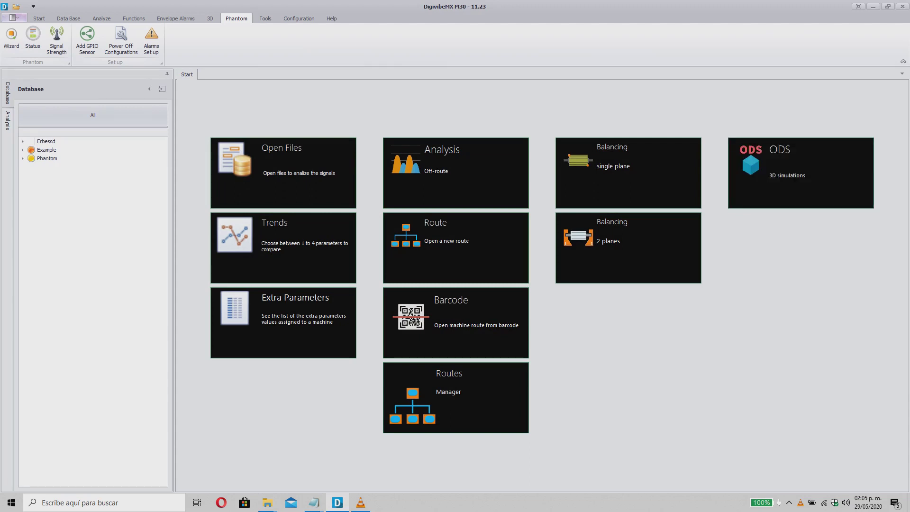
Start a new GPIO sensor with the 4-20mA signal range and enter Proximity as its type.
click(87, 37)
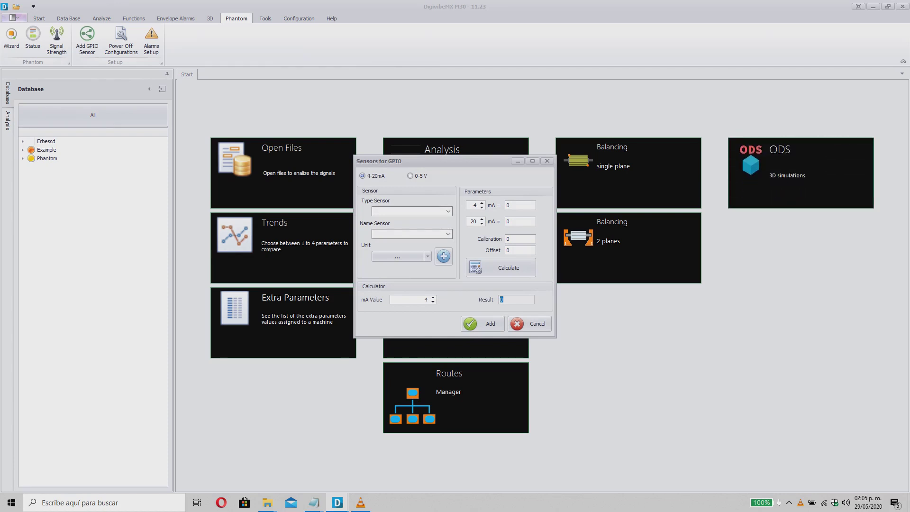
click(411, 176)
click(363, 176)
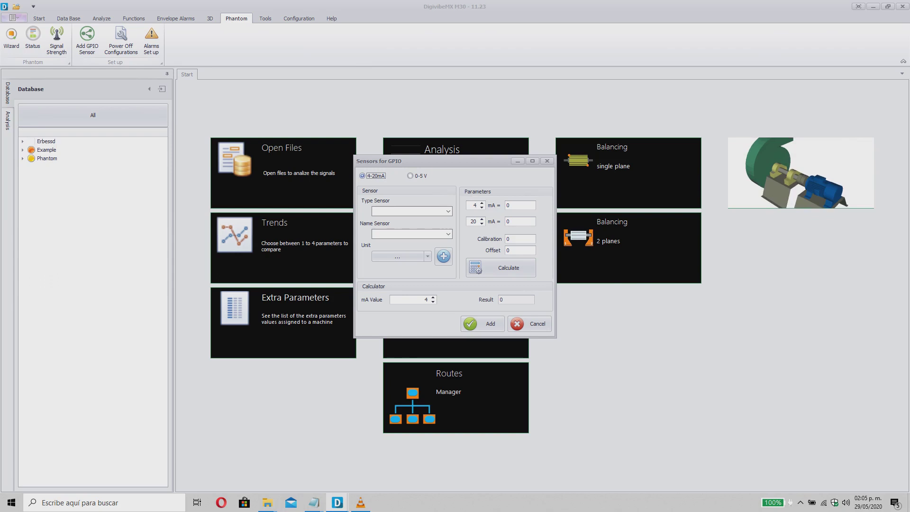
click(448, 211)
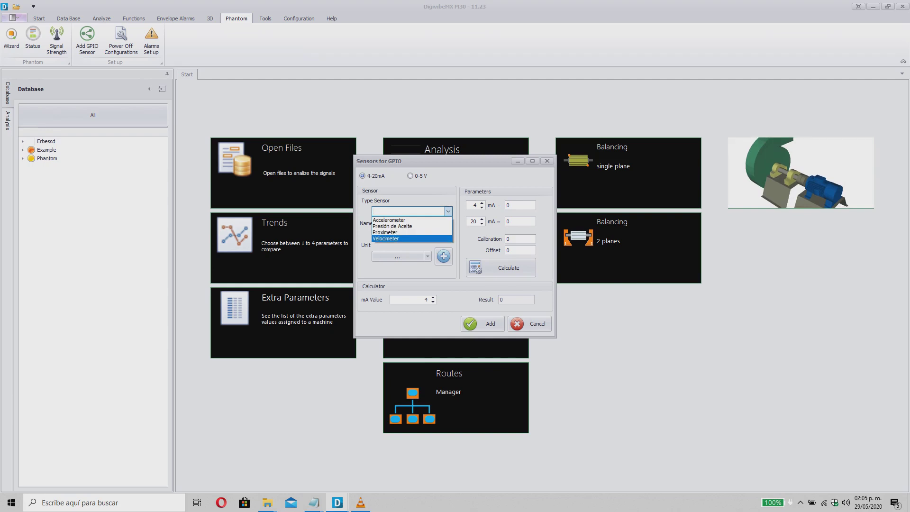
click(448, 211)
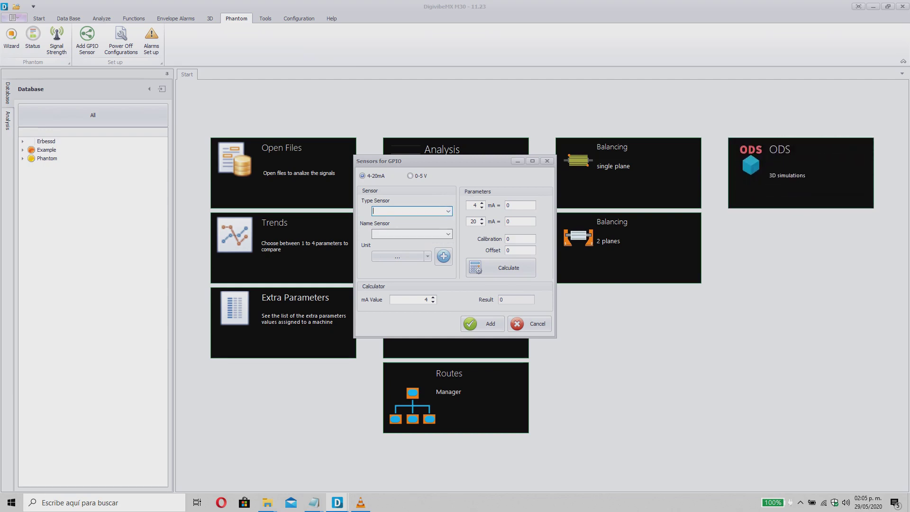
text(Proximitu)
key(BackSpace)
text(y)
Name the proximity sensor Prox101.
click(448, 234)
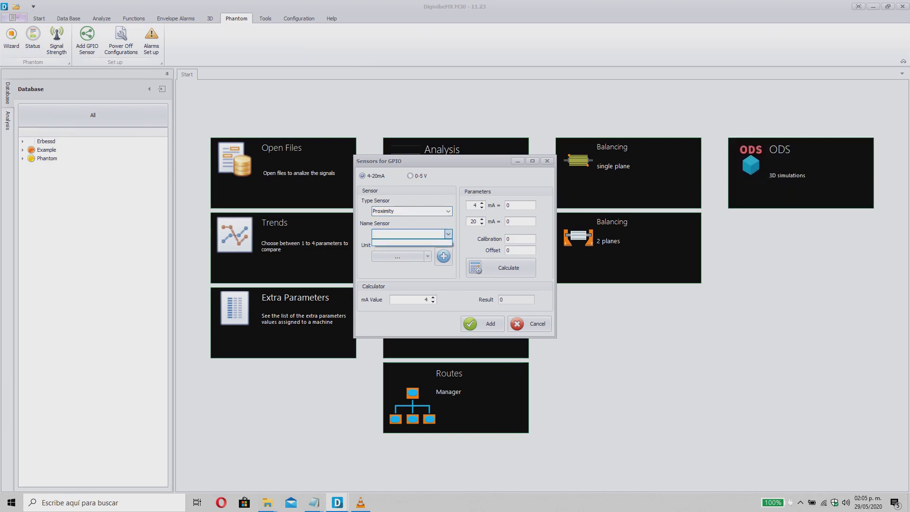
key(Escape)
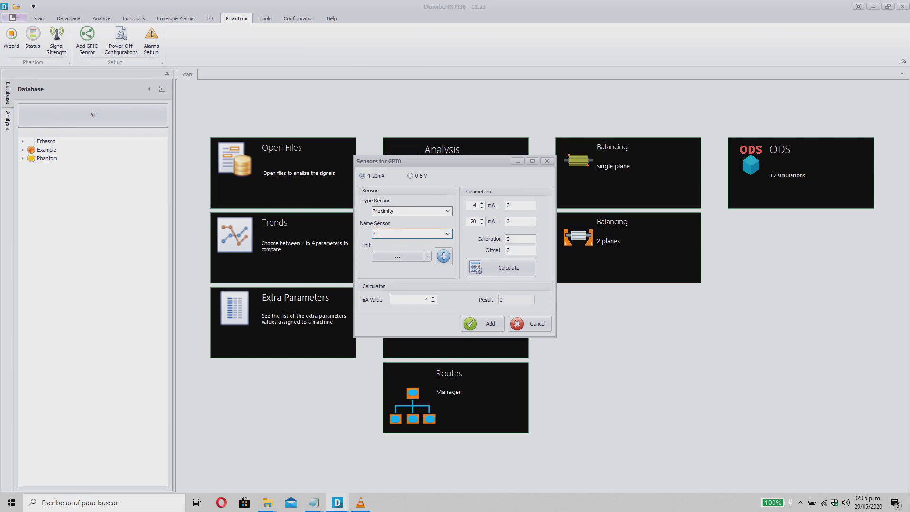
text(Prox)
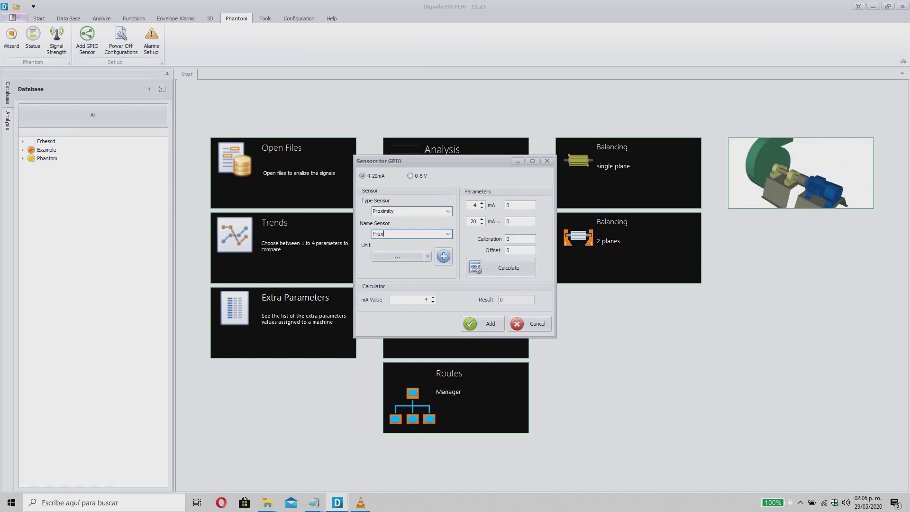
text(101)
key(Tab)
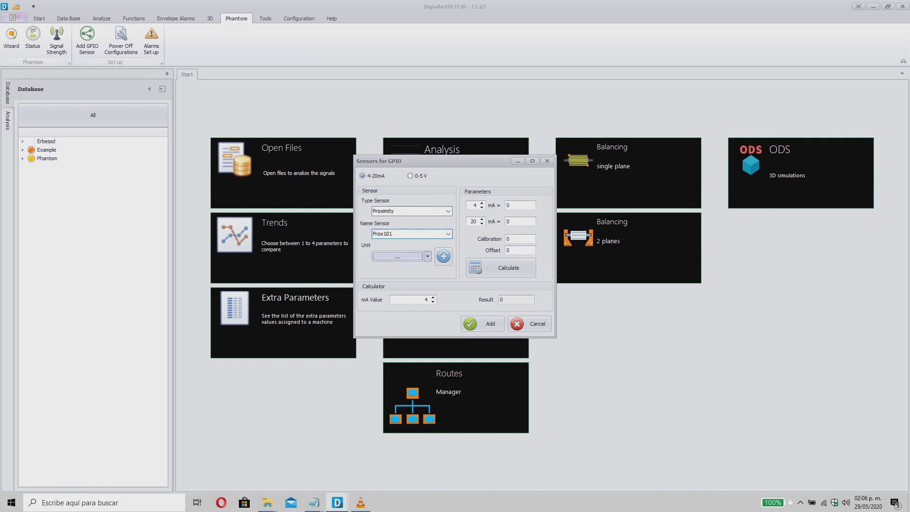
Look through the measurement units available for the sensor without choosing one.
click(427, 256)
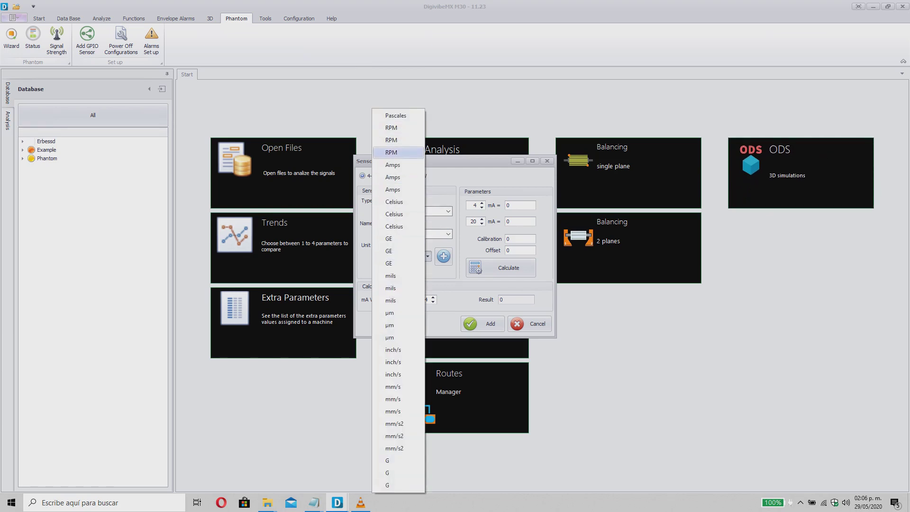
key(Down)
key(Down)
key(Down)
key(Down)
key(Down)
key(Down)
key(Down)
key(Down)
key(Down)
key(Down)
key(Down)
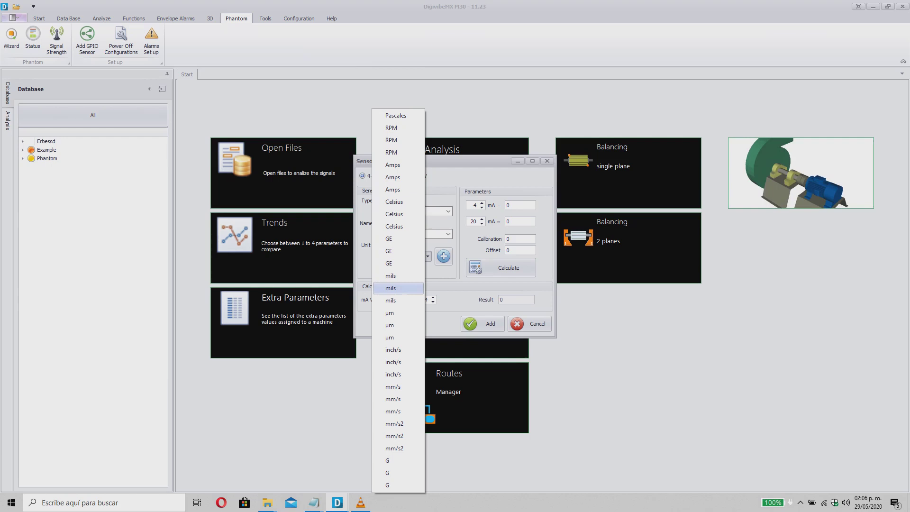
key(Down)
key(Down)
key(Down)
key(Down)
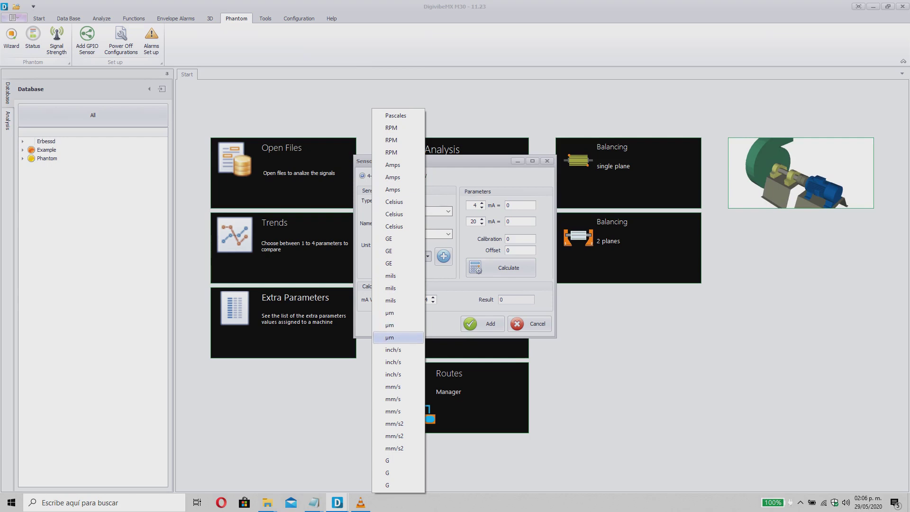
key(Down)
key(Down)
key(Down)
key(Down)
key(Down)
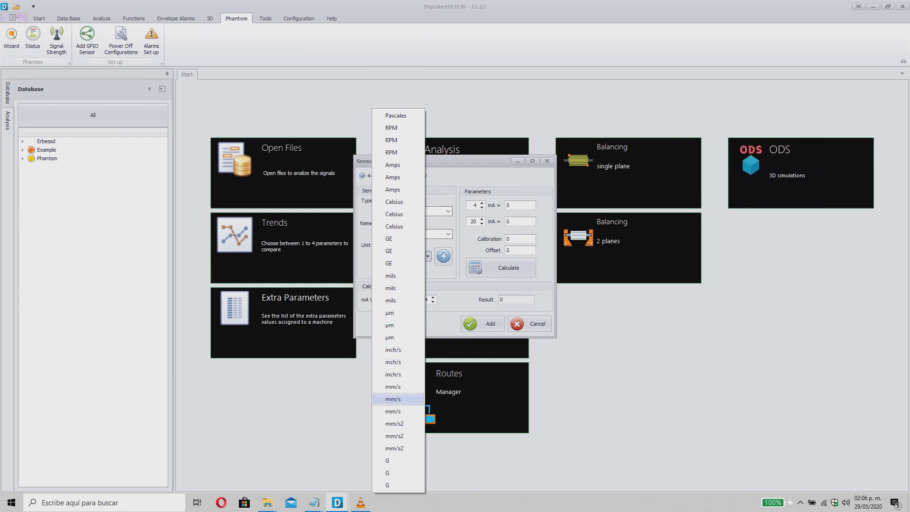
key(Down)
key(Down)
key(Down)
key(Down)
key(Down)
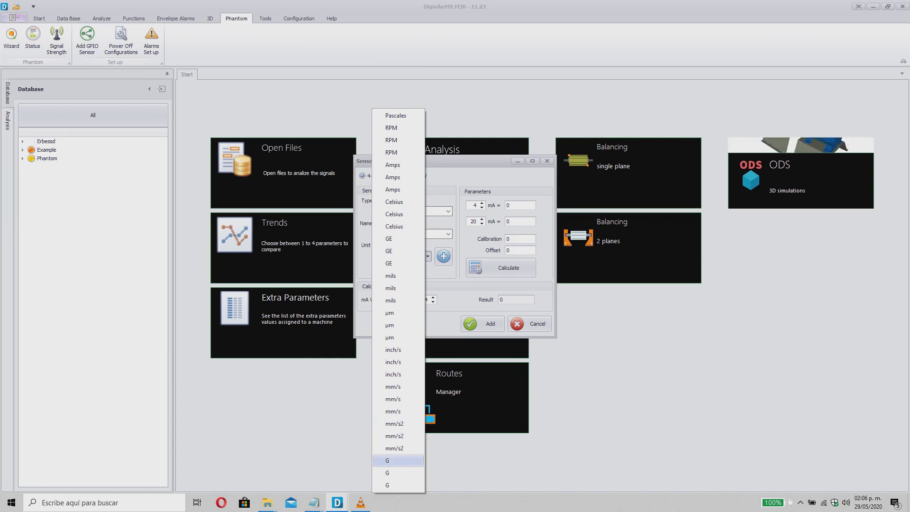
key(Up)
key(Up)
key(Up)
key(Up)
key(Up)
key(Up)
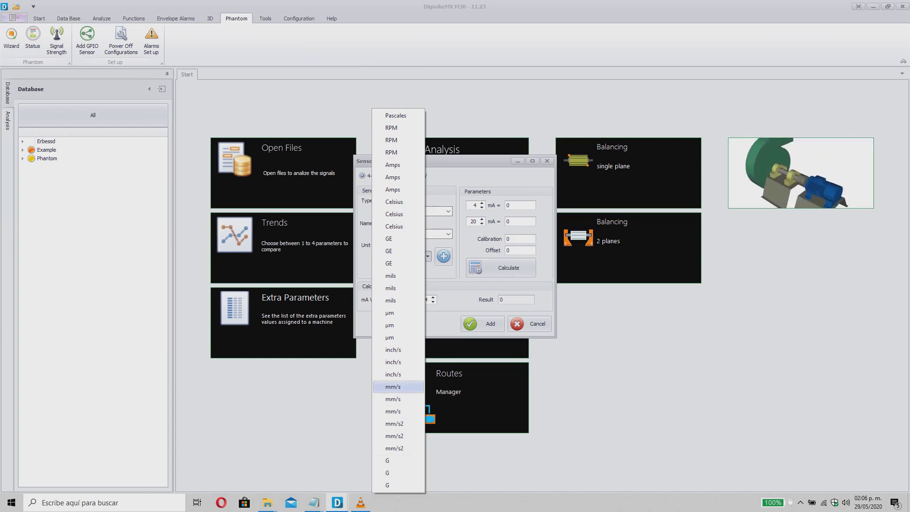
key(Return)
key(Escape)
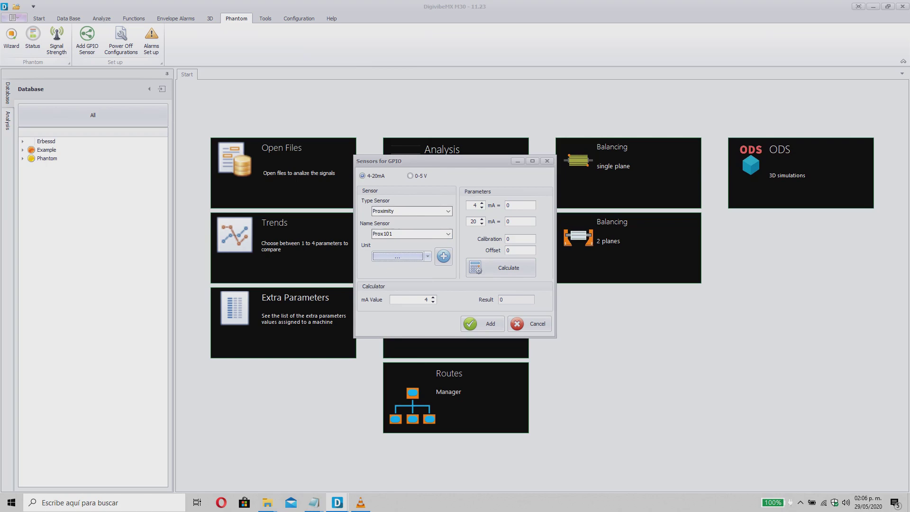
Add a custom unit mm with the parameter Distance and the description "Distance between 2 points".
click(443, 256)
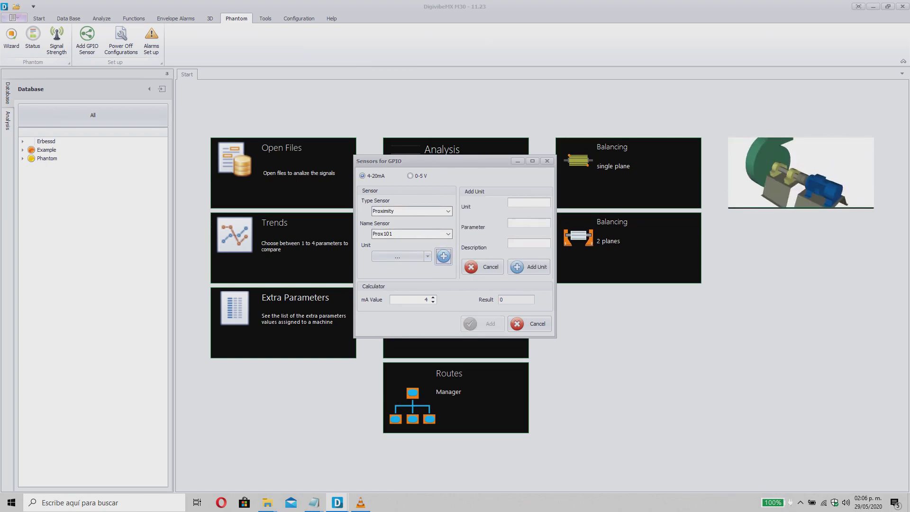
click(528, 202)
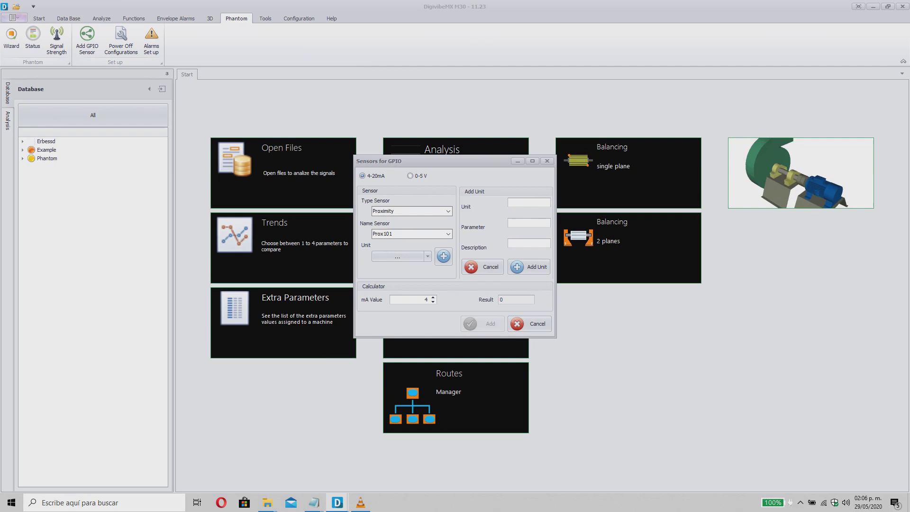
text(mm)
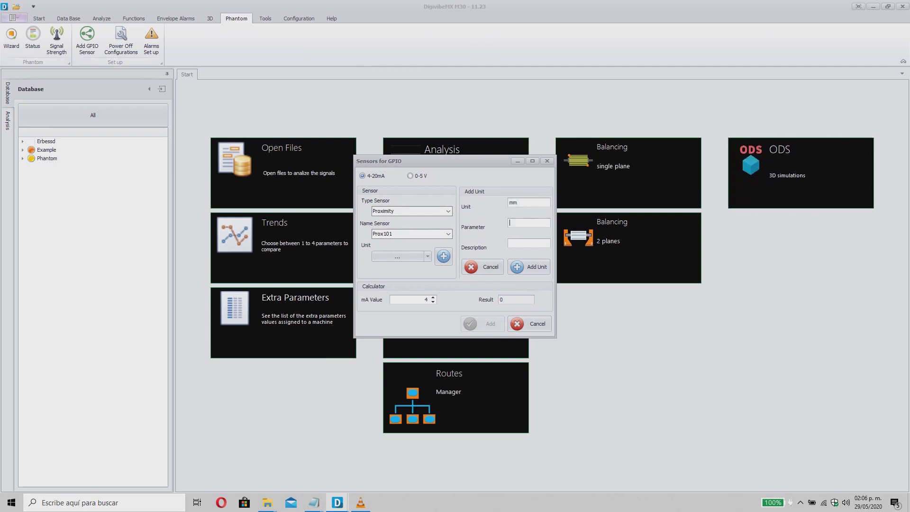
text(Distance)
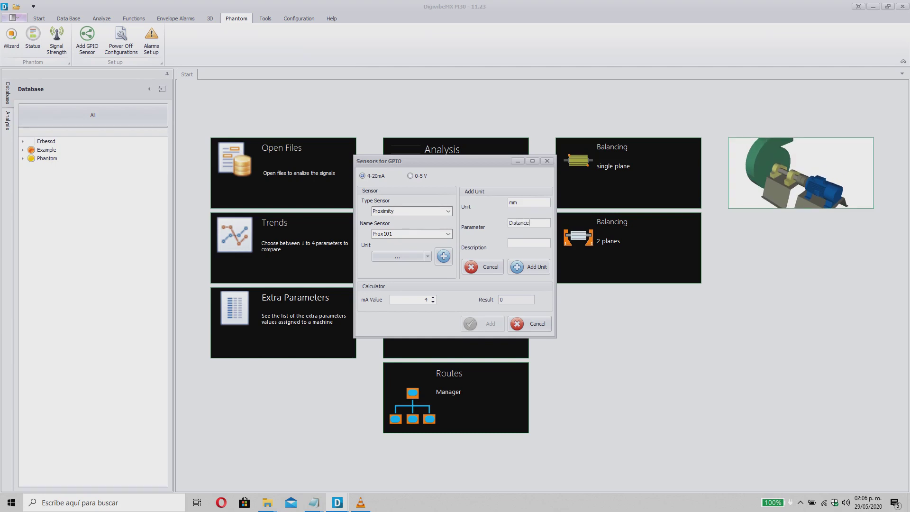
text(D)
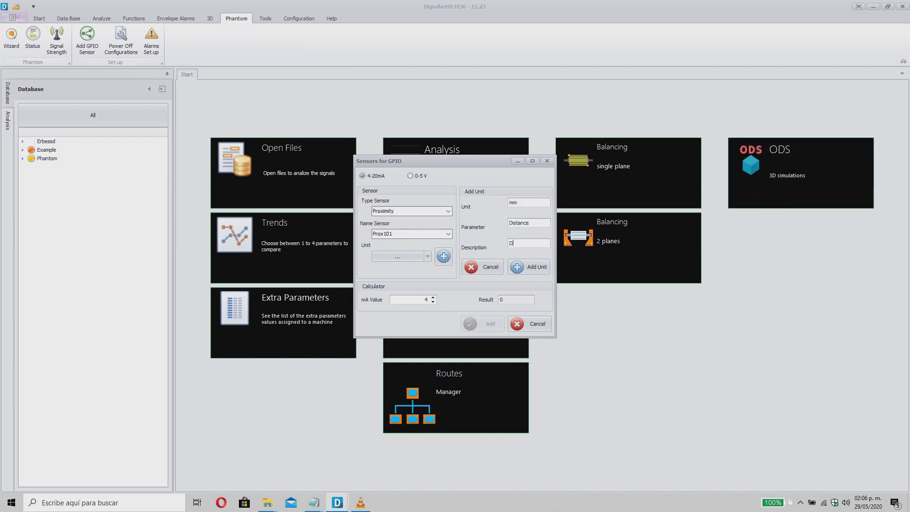
text(istance between)
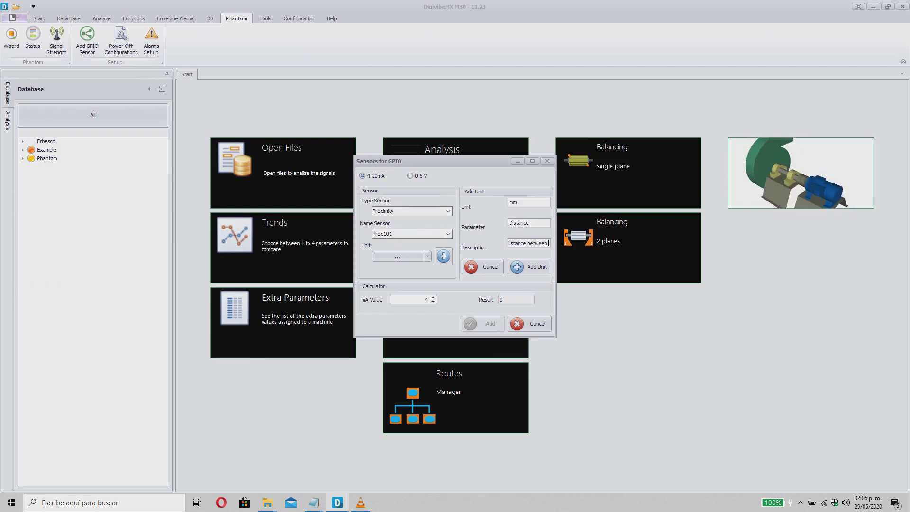
text( 2 points)
click(527, 267)
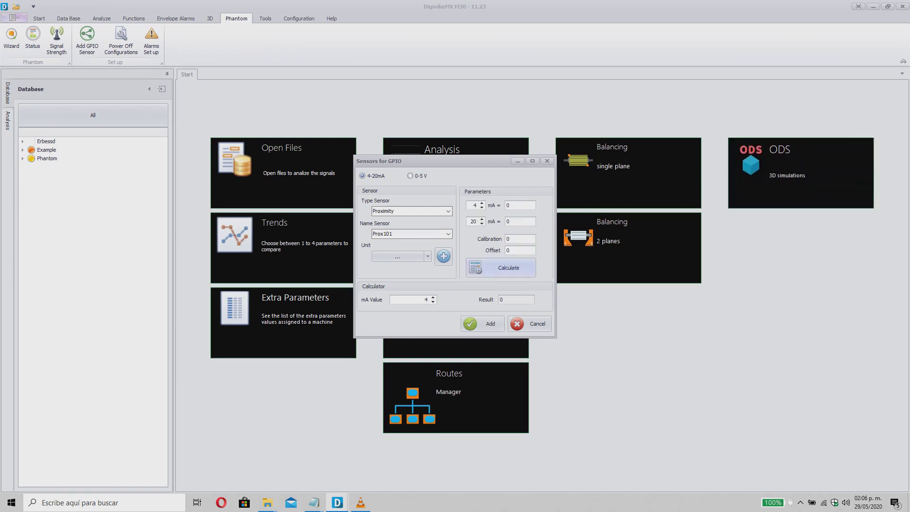
Set the sensor's unit to mm and calculate the calibration with 4 mA equal to 30 mm and 20 mA equal to 0.1 mm.
click(427, 256)
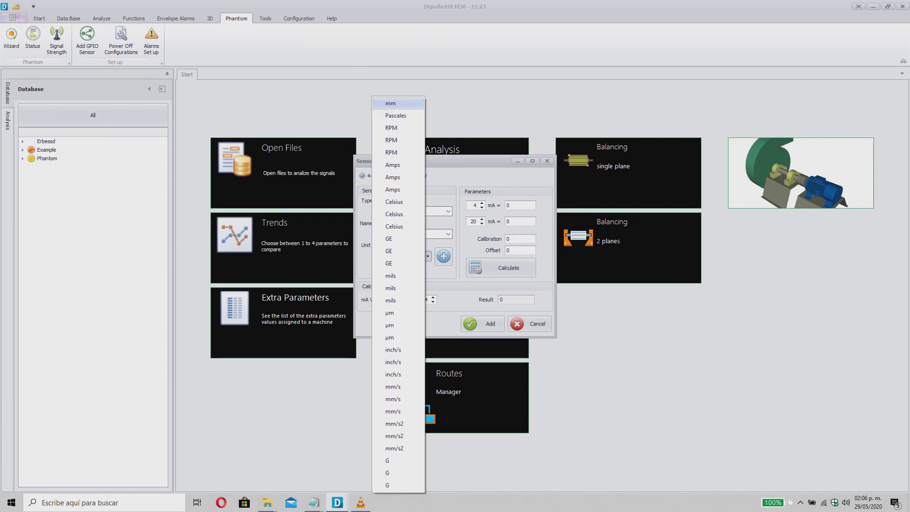
click(398, 103)
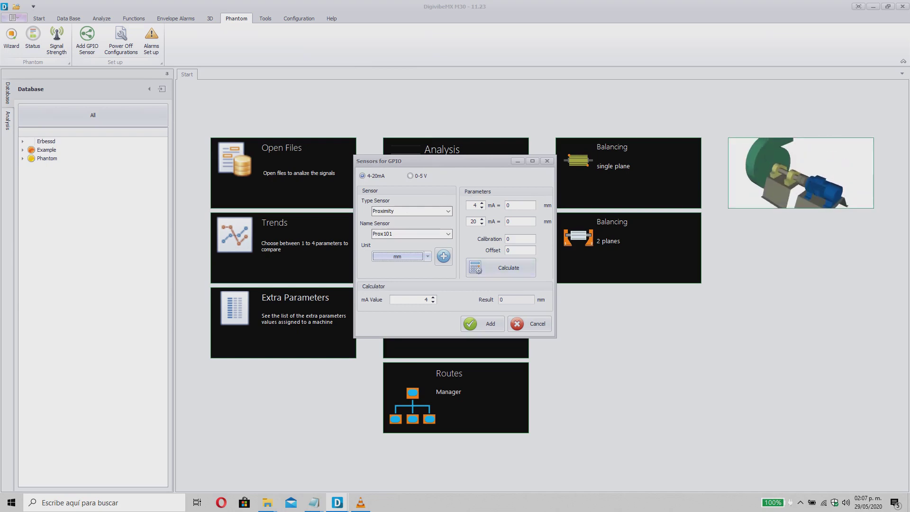
click(515, 205)
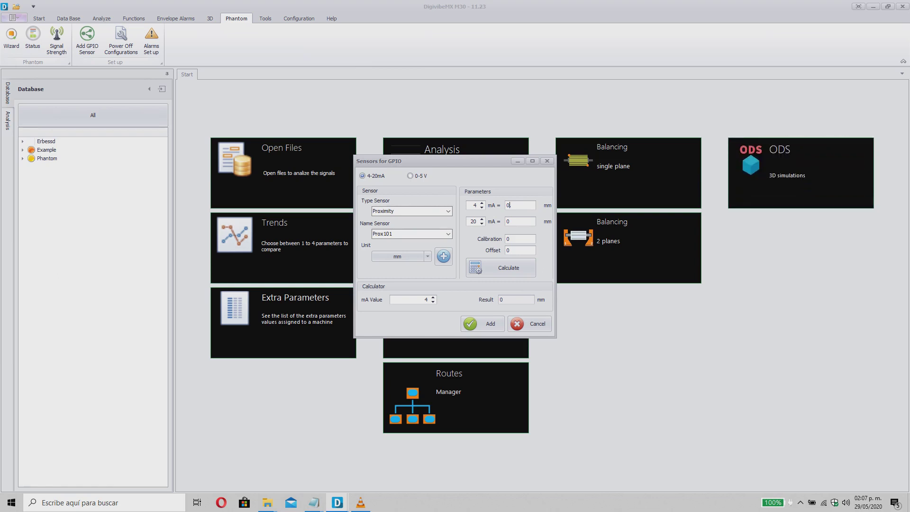
key(BackSpace)
text(30)
text(.1)
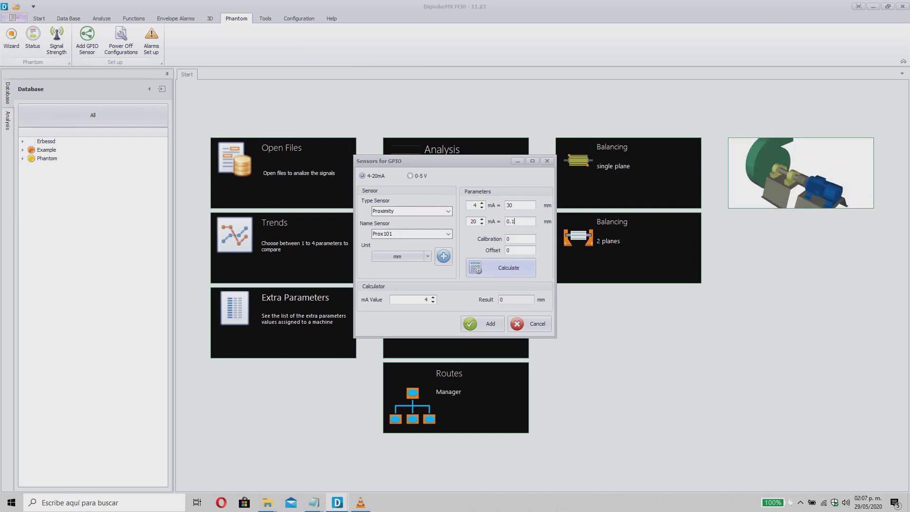
click(501, 268)
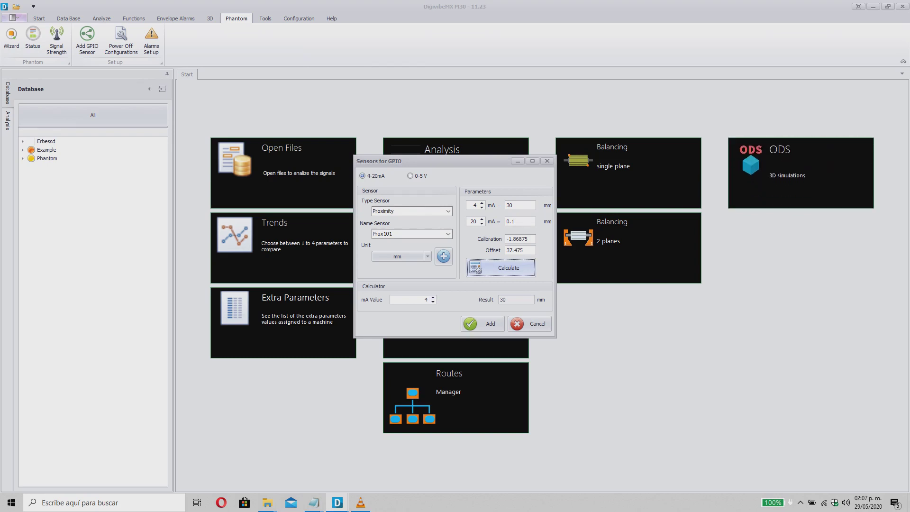
Test the conversion with other mA values in the calculator, recalculate the calibration and add the sensor.
click(433, 297)
click(433, 297)
click(433, 298)
click(433, 298)
click(433, 298)
click(433, 298)
click(508, 267)
click(482, 324)
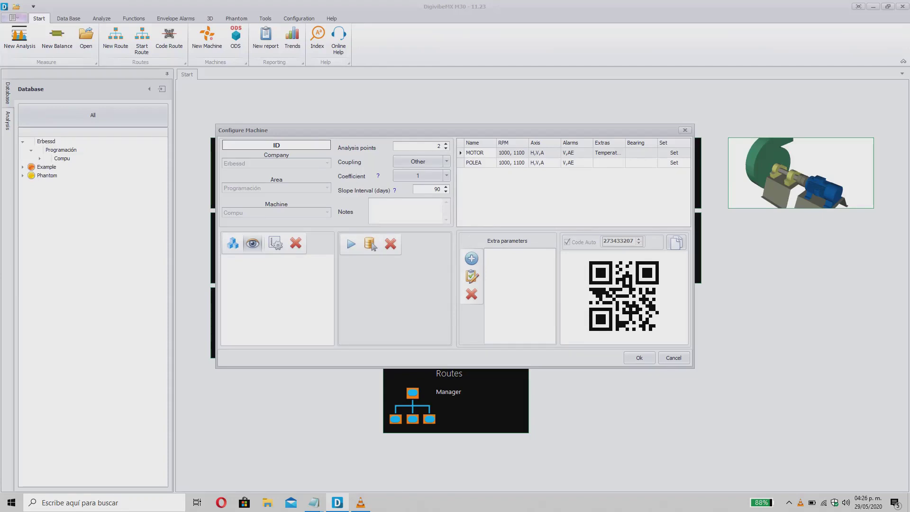
Begin adding an extra parameter of type GPIO to the machine's POLEA point.
click(674, 162)
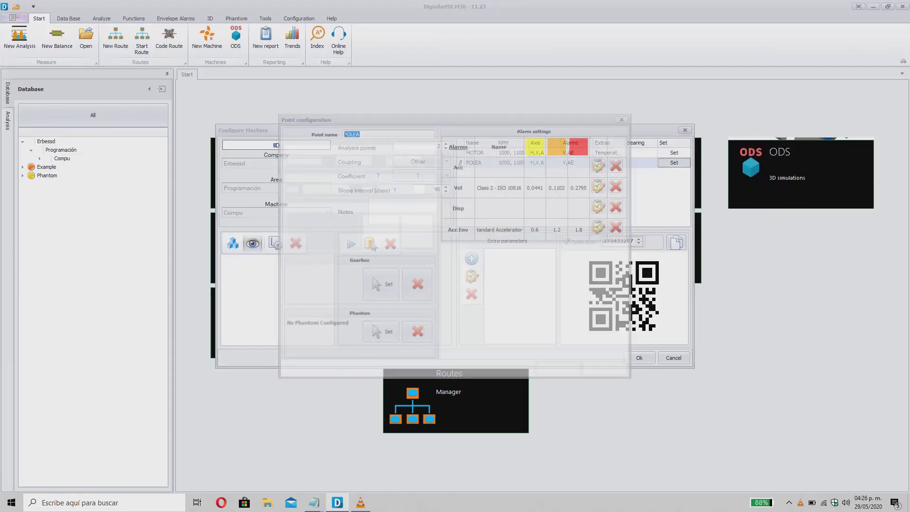
click(454, 264)
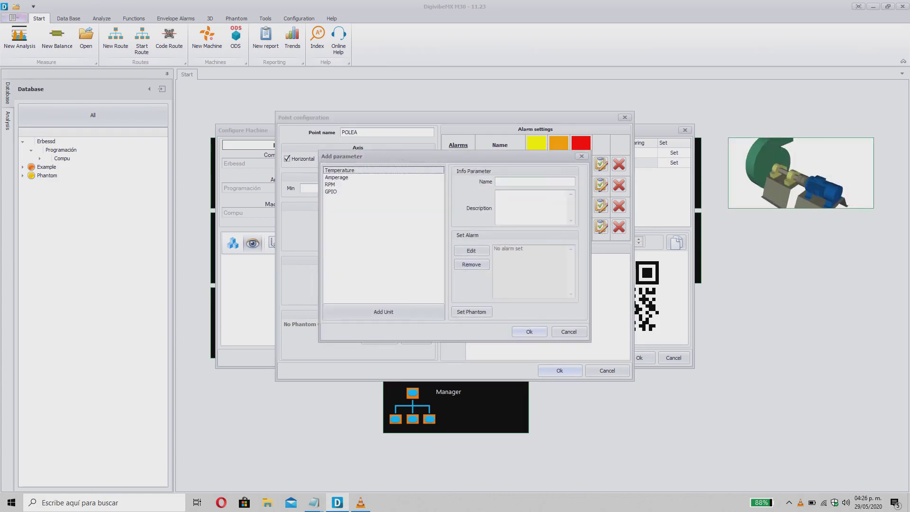
click(331, 192)
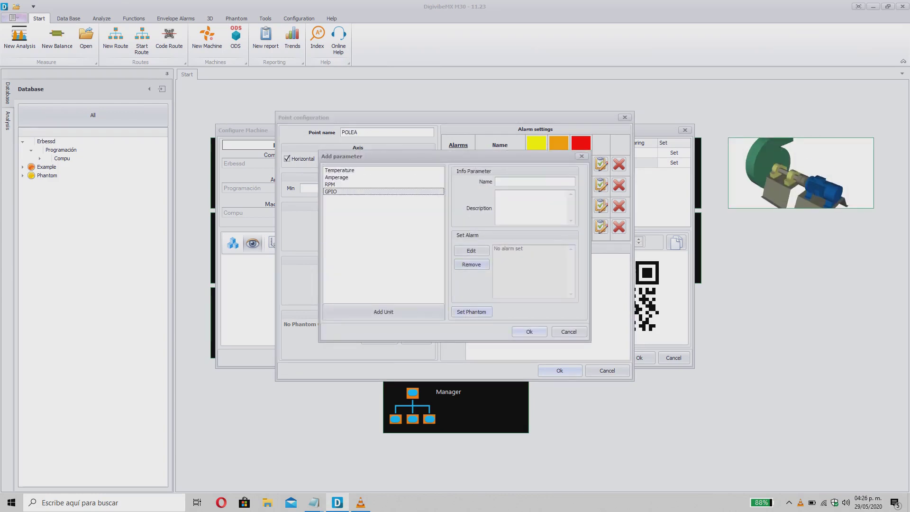
Link the parameter to the Prox101 device in the Extras group, set Channel 1's sensor type to Prox101, and save the point and machine configuration.
click(471, 311)
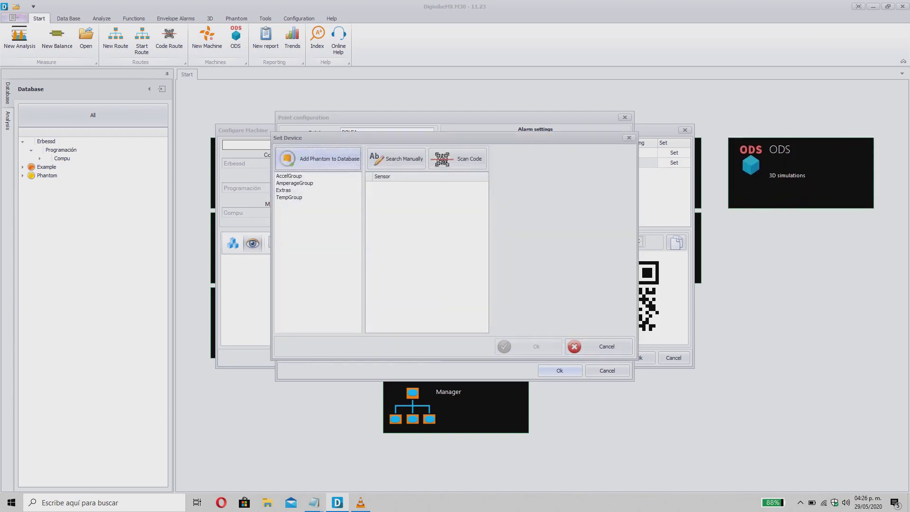
click(284, 190)
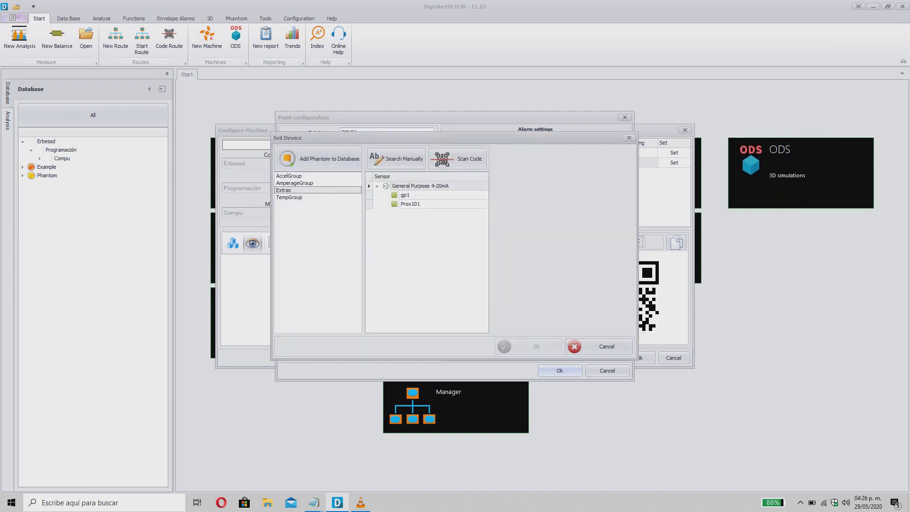
click(411, 204)
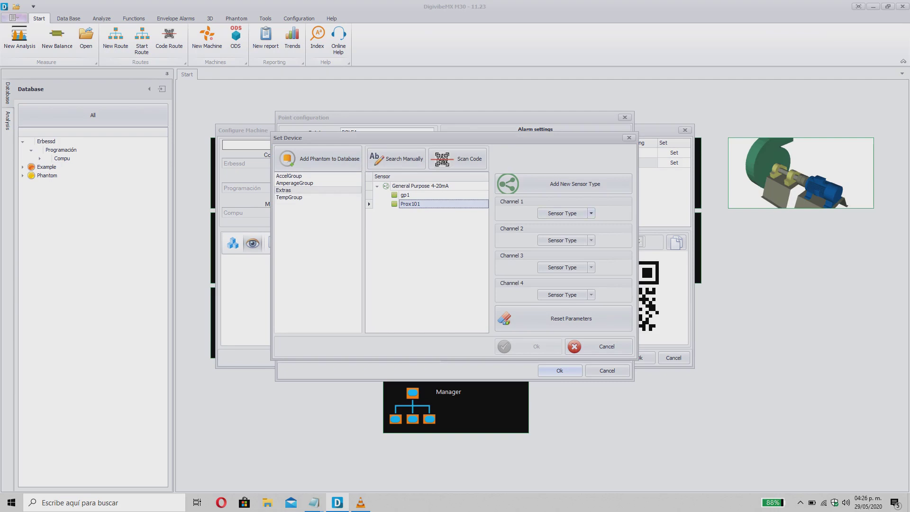
click(564, 213)
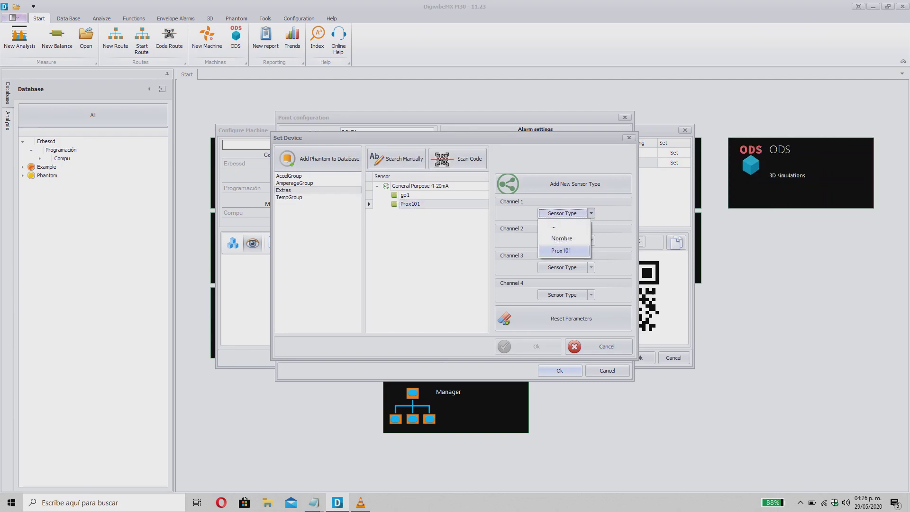
click(561, 250)
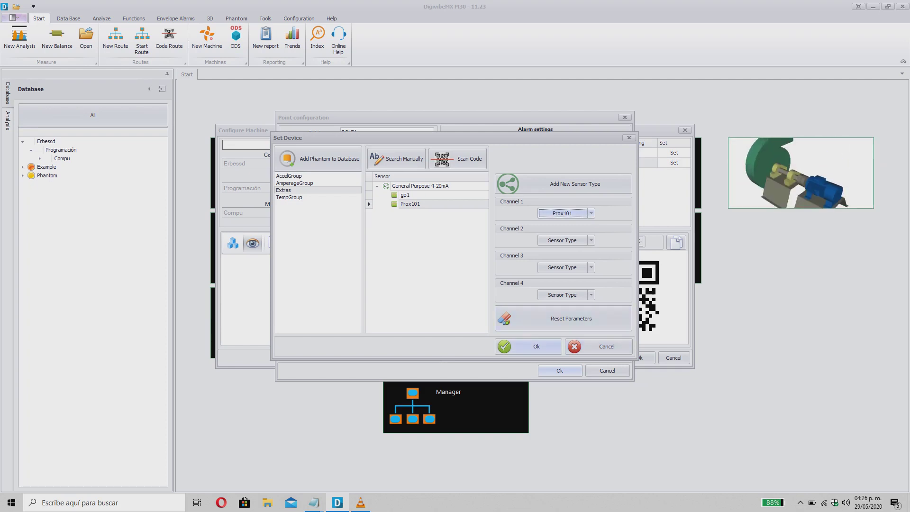
click(528, 347)
key(Return)
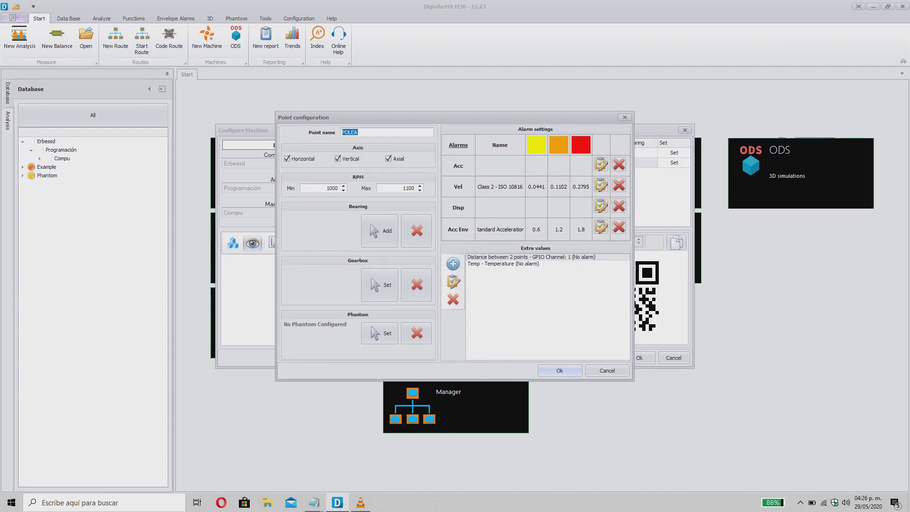
key(Return)
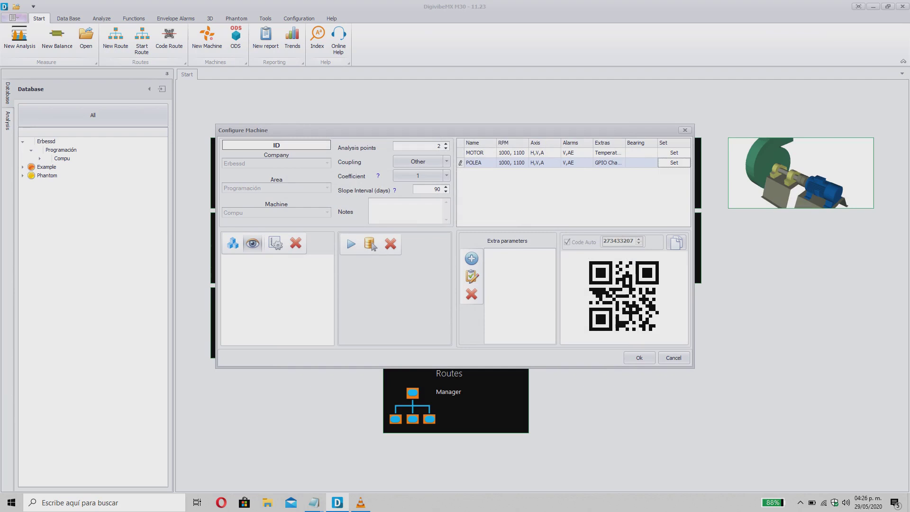
key(Return)
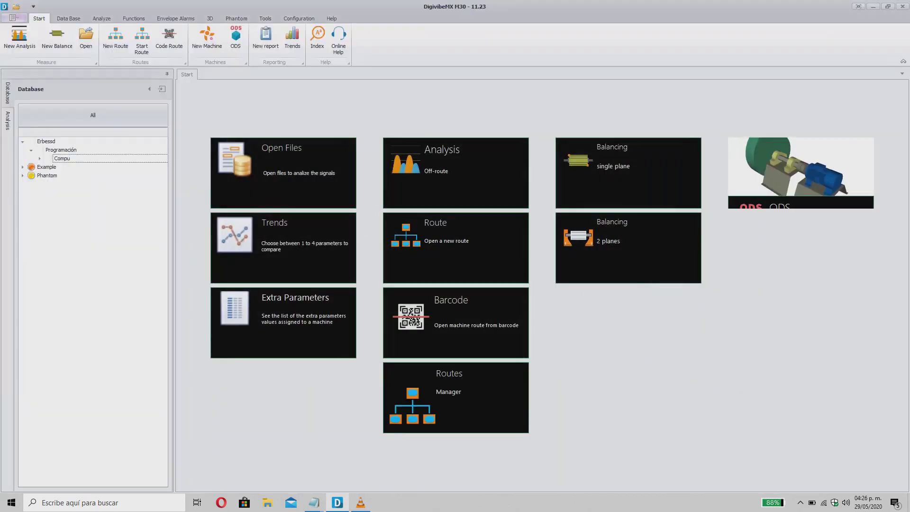